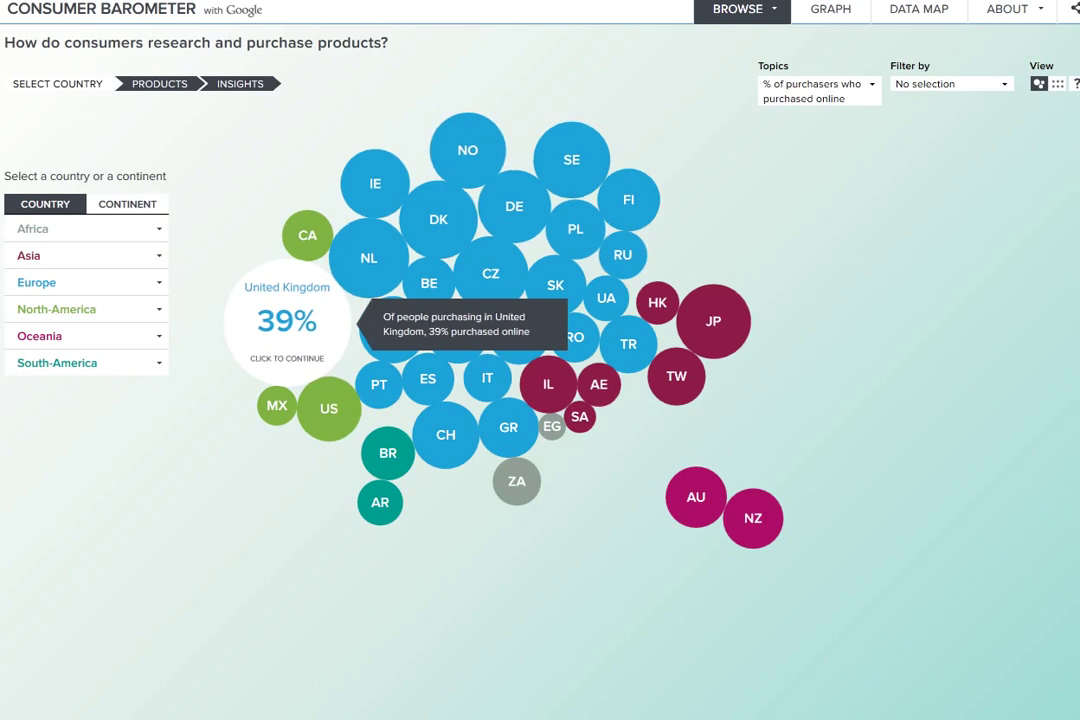
Select the United Kingdom to see online purchase shares per product, e.g. appliances 41%, CDs/DVDs 57%.
click(287, 320)
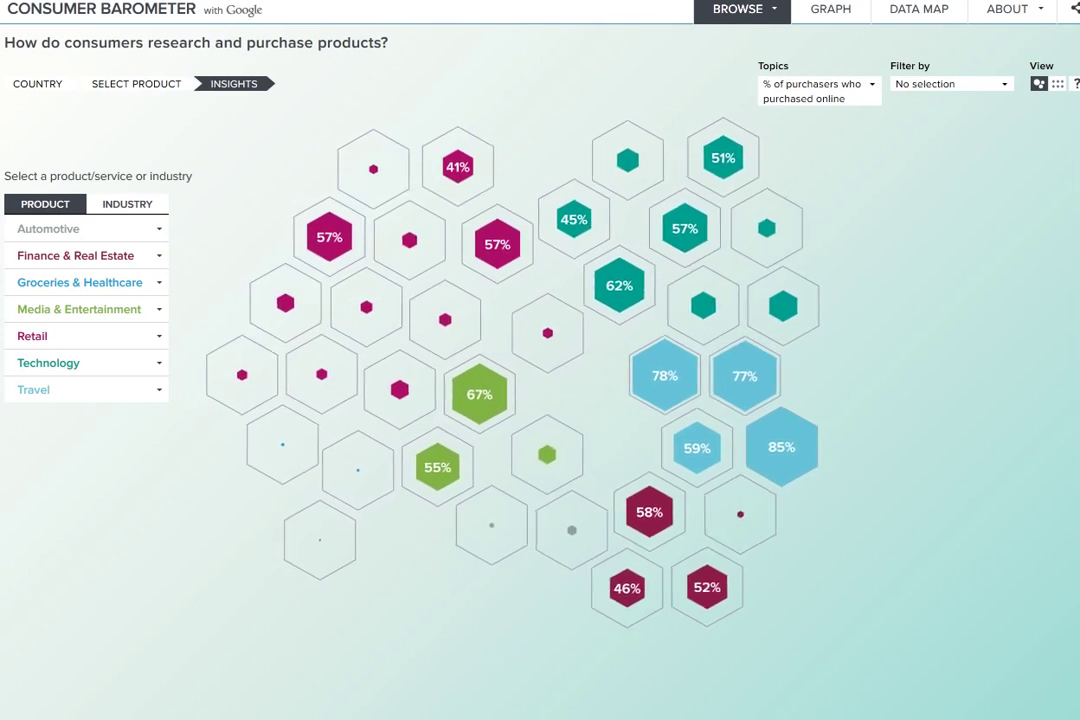
Browse the product categories and open Retail > Footwear (21% bought online) for the UK.
click(88, 229)
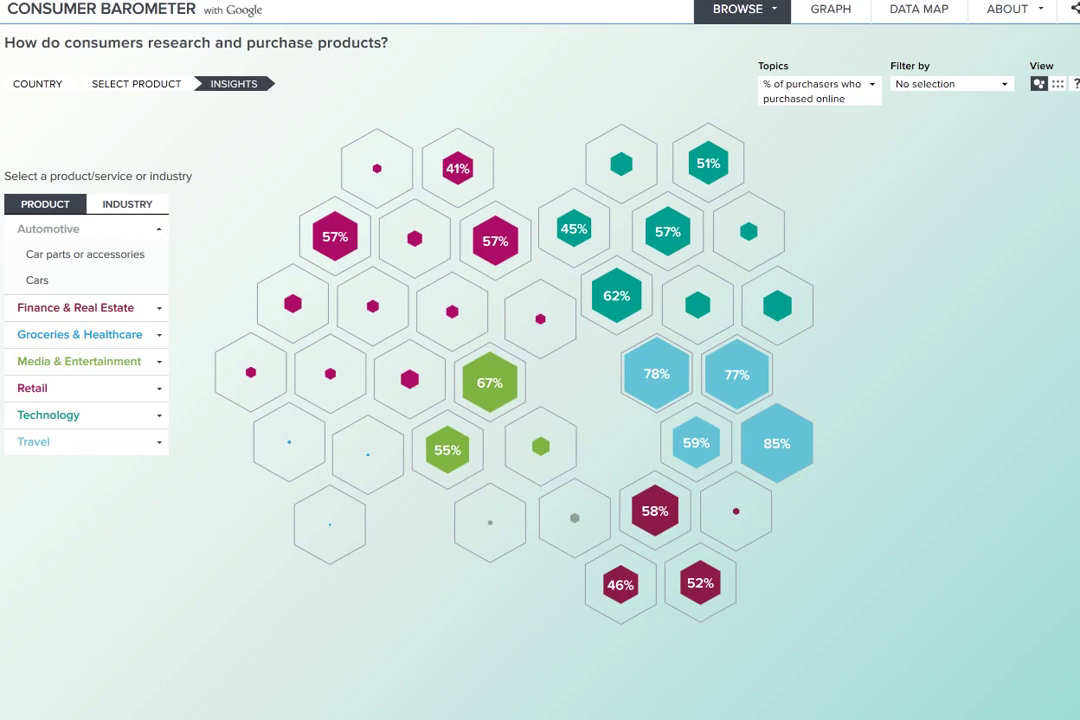
click(75, 307)
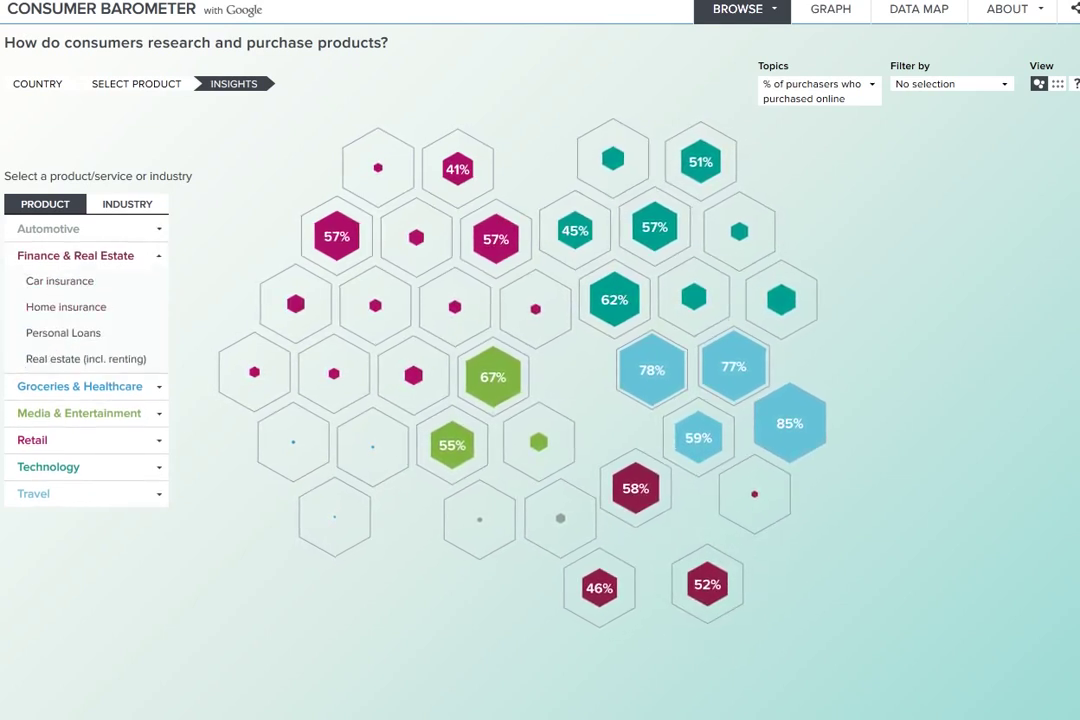
click(80, 386)
click(79, 401)
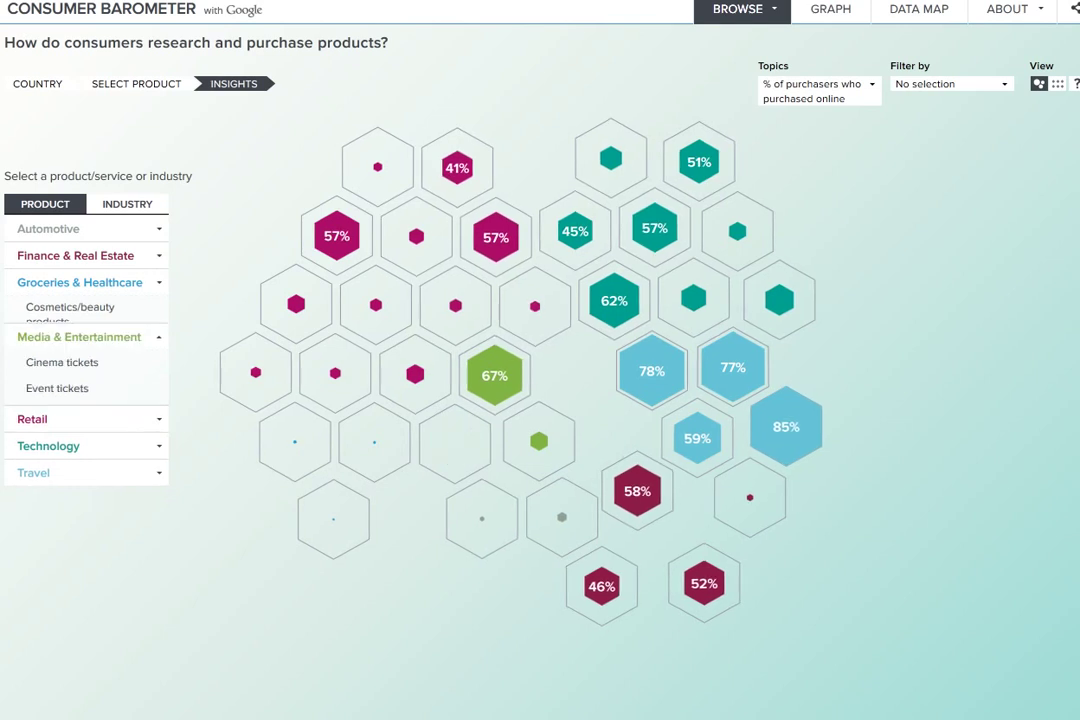
click(32, 414)
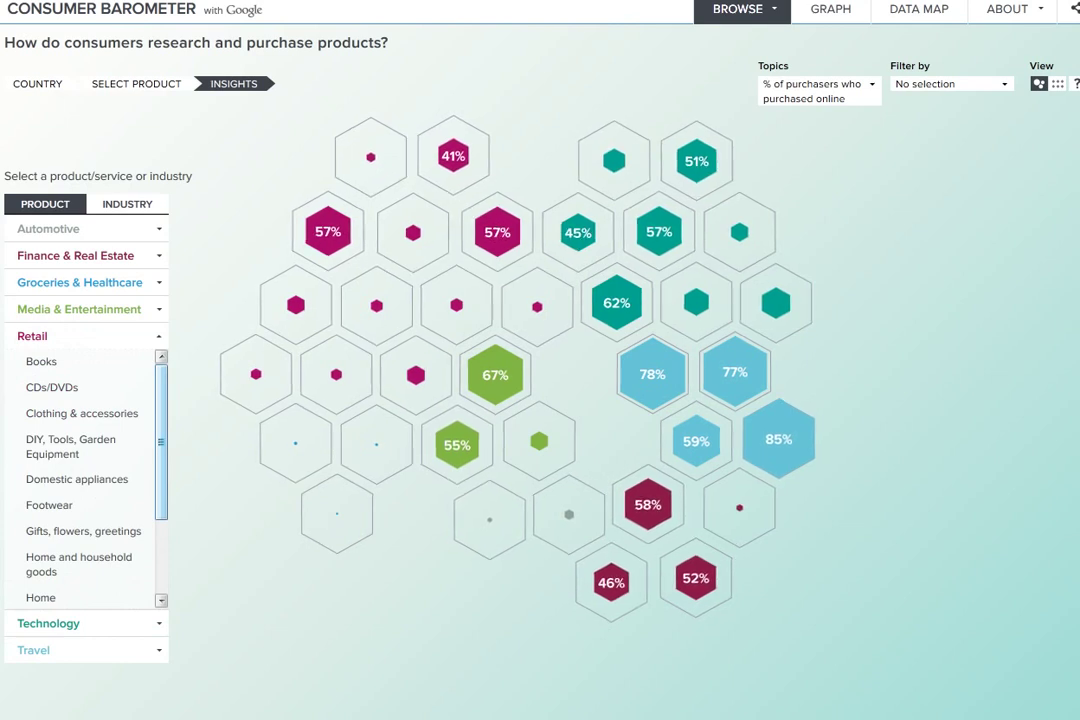
click(49, 505)
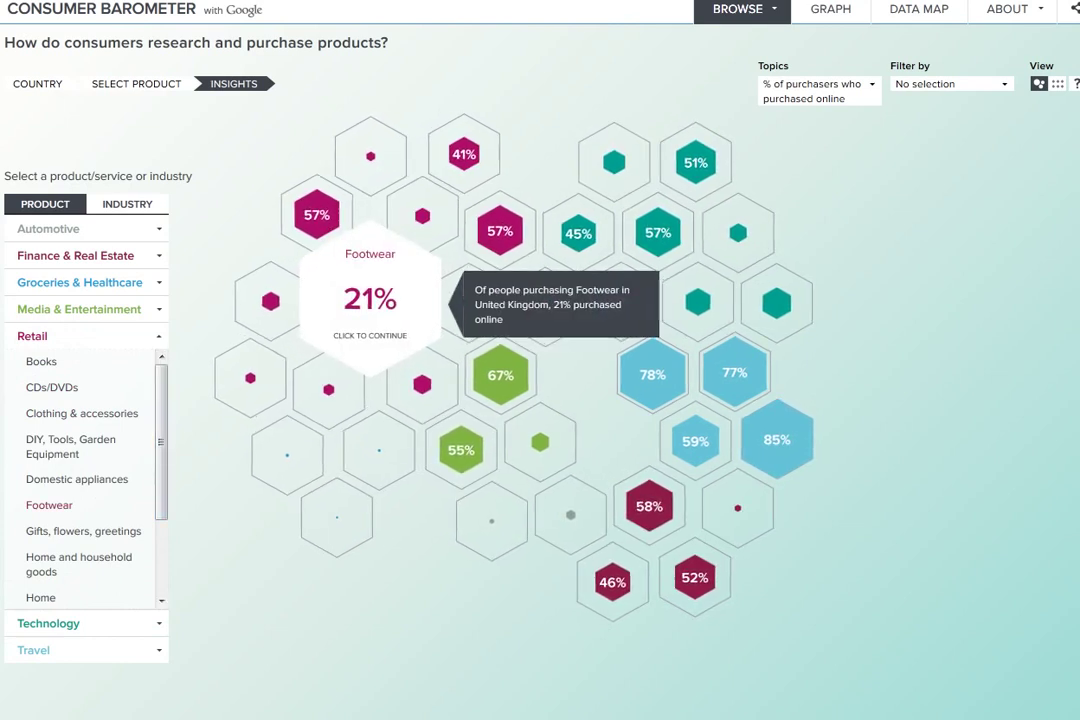
click(360, 300)
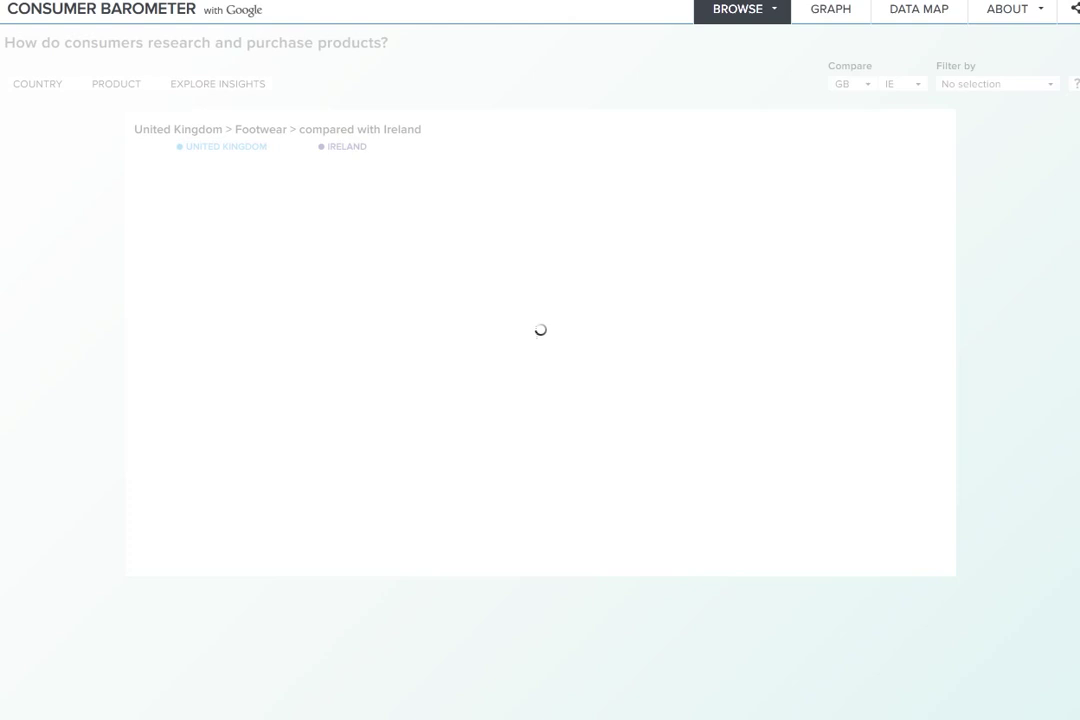